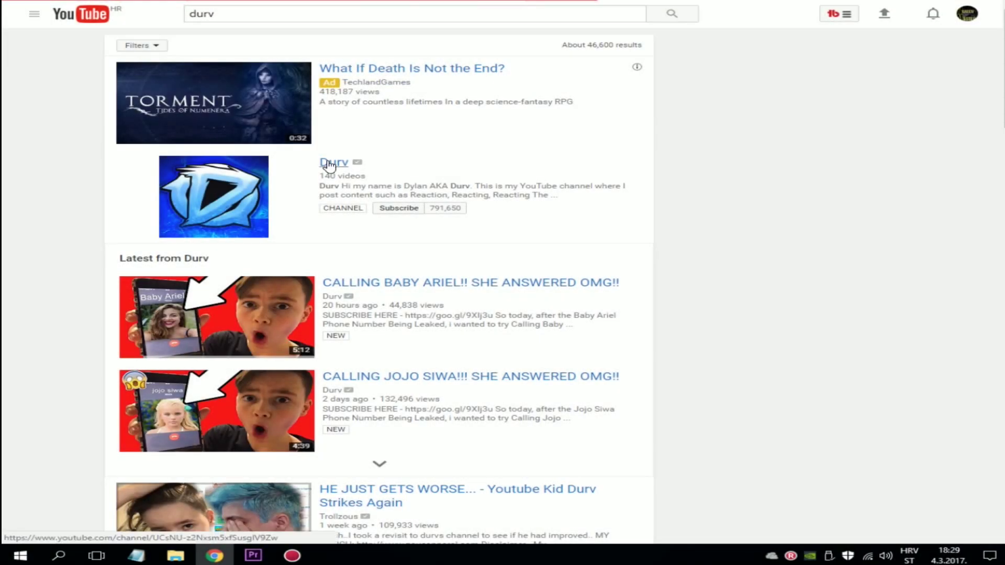
Open the Durv channel page from the 'durv' search results
{"action": "left_click", "coordinate": [330, 163]}
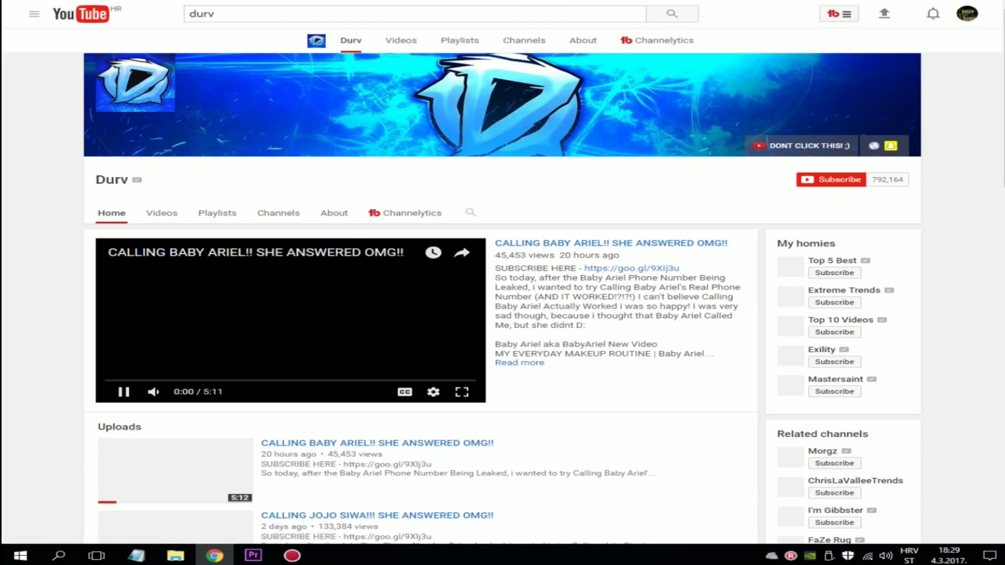
{"action": "scroll", "coordinate": [233, 214], "scroll_direction": "down", "scroll_amount": 1}
Switch the Zyprex channel page to its Videos tab to list the uploads
{"action": "left_click", "coordinate": [167, 196]}
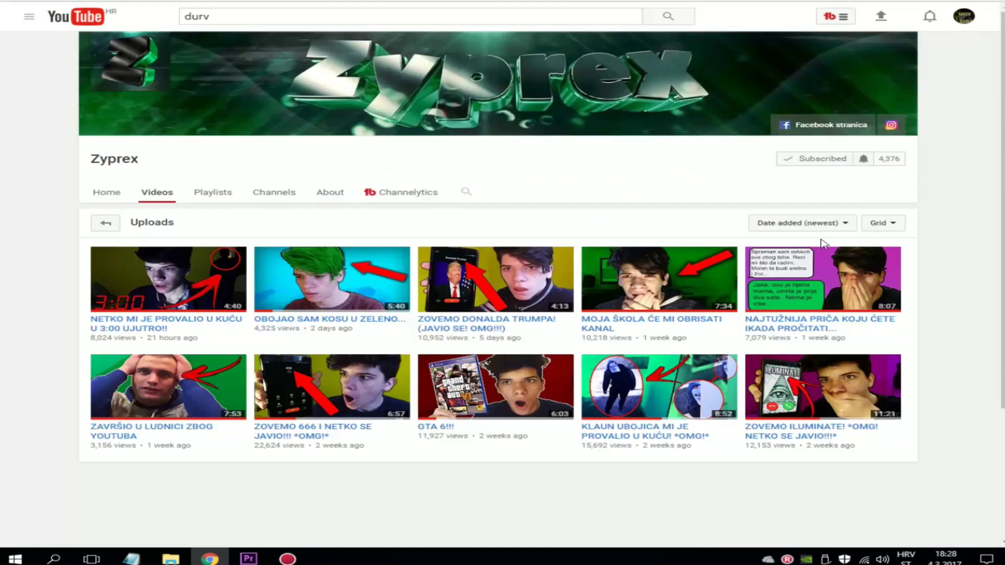
{"action": "mouse_move", "coordinate": [998, 157]}
{"action": "left_mouse_down"}
{"action": "mouse_move", "coordinate": [998, 181]}
{"action": "mouse_move", "coordinate": [998, 157]}
{"action": "left_mouse_up"}
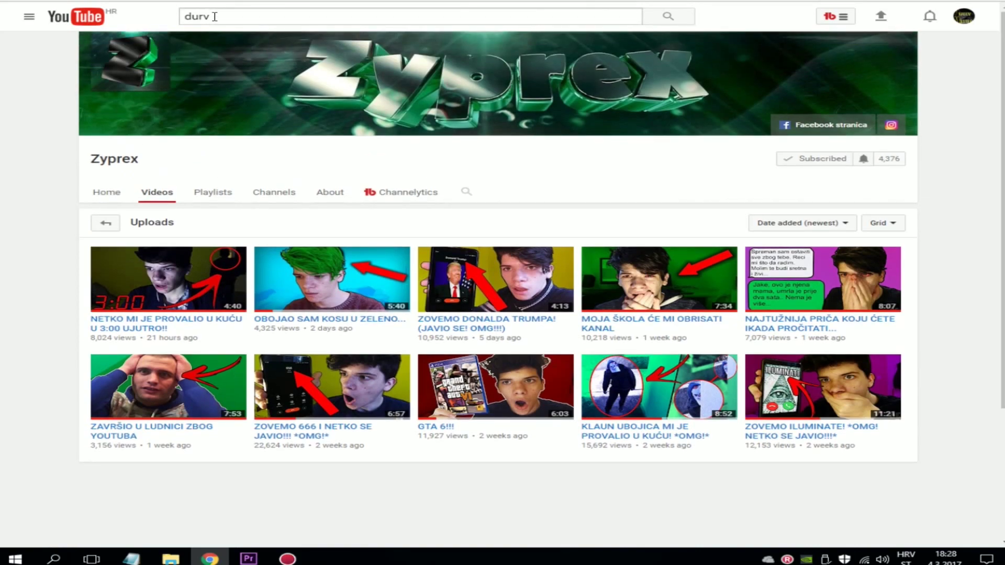
Highlight the query 'durv' in the top search box
{"action": "left_click_drag", "start_coordinate": [214, 17], "coordinate": [6, 29]}
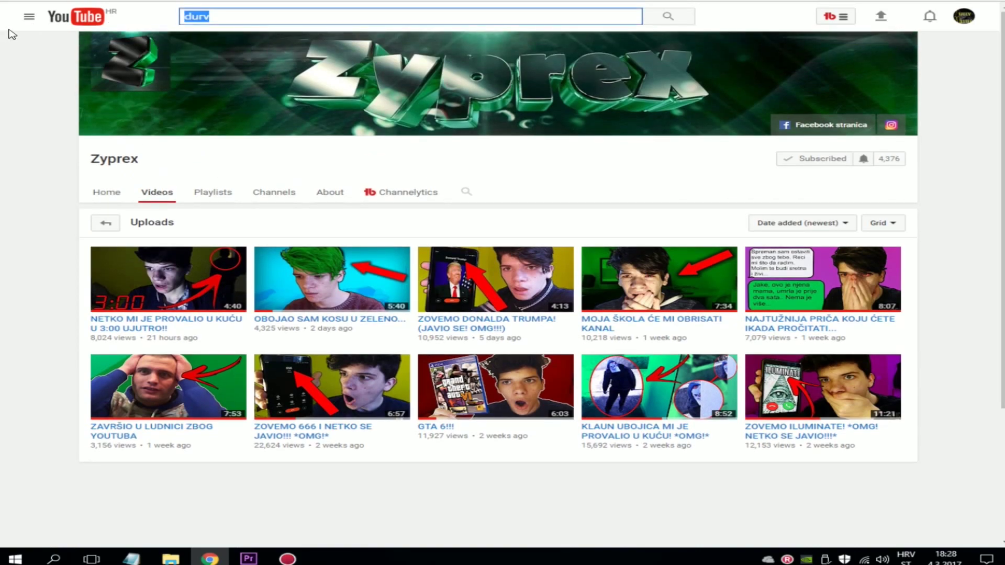